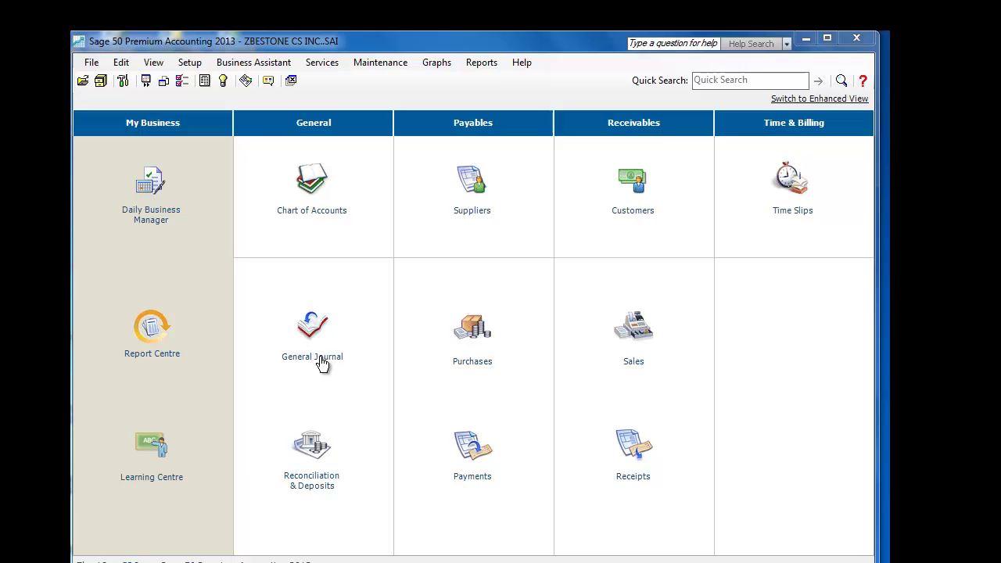
Step: Post the 253,000.00 notarial deed general journal entry as J22, after widening the Account column
left_click(326, 358)
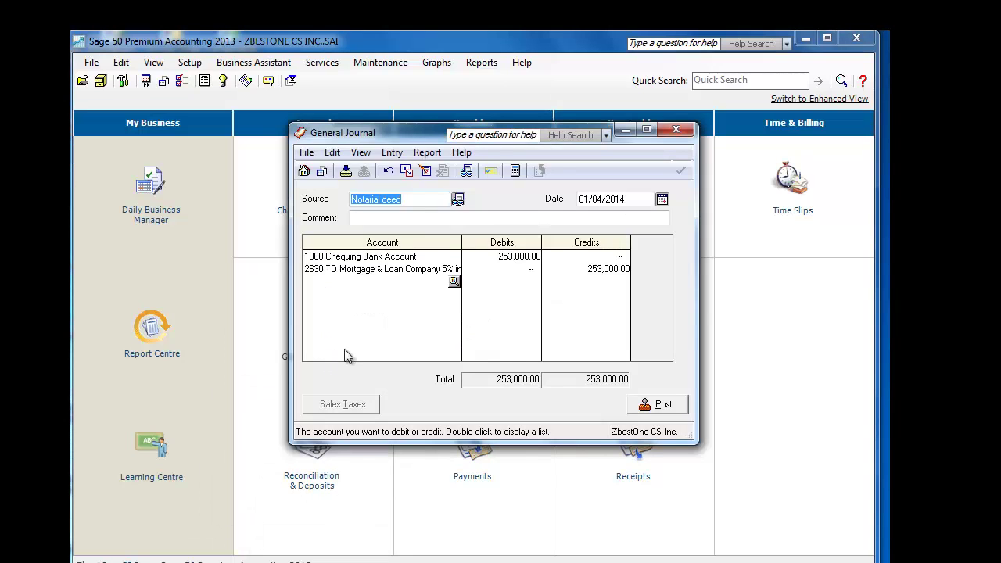
left_click_drag(434, 136, 376, 160)
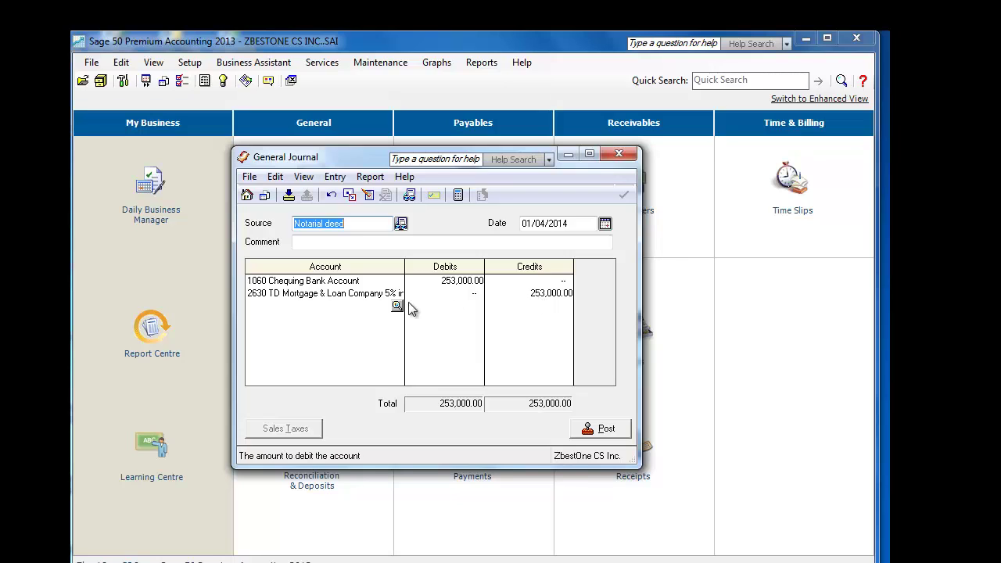
left_click_drag(404, 270, 420, 271)
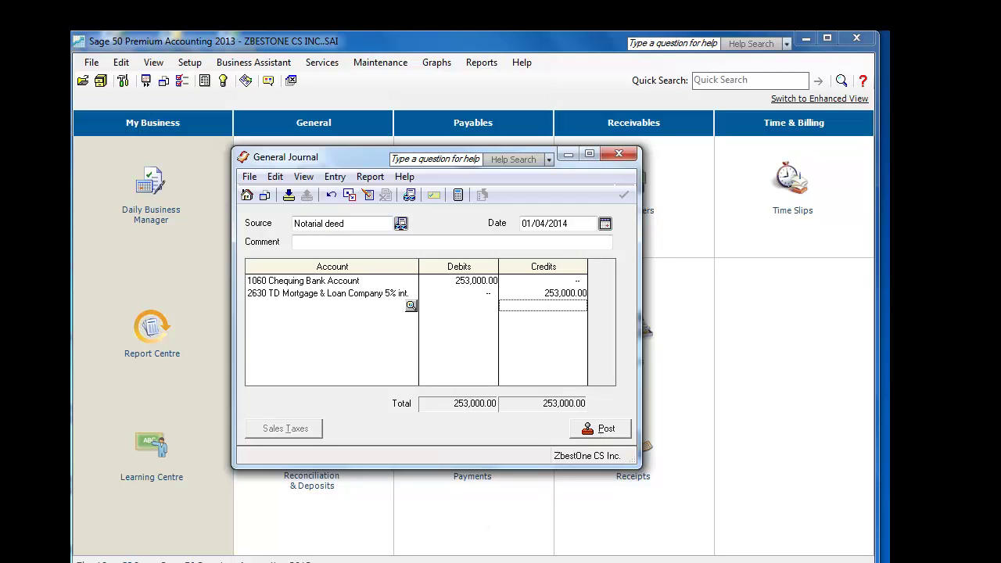
left_click(811, 531)
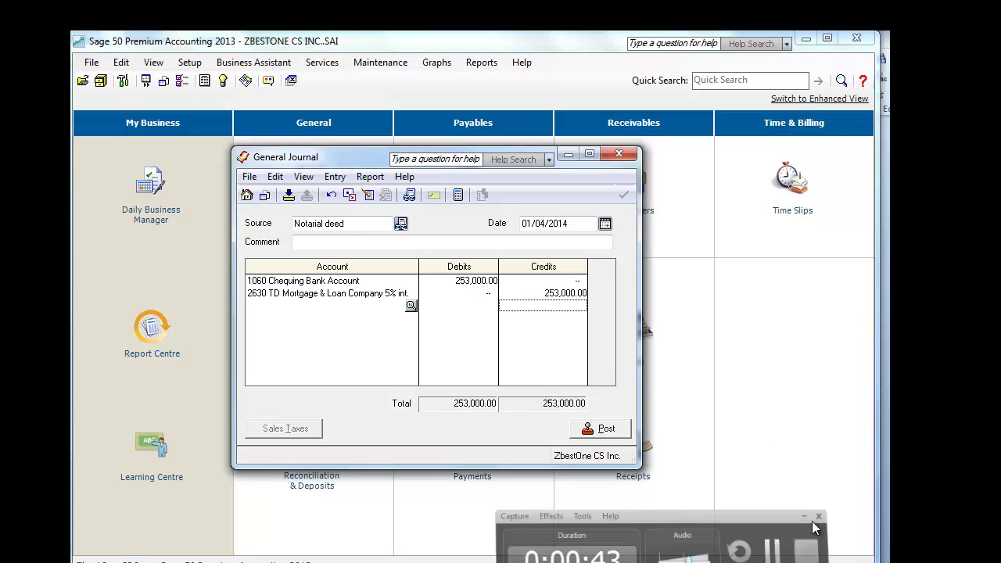
left_click(606, 428)
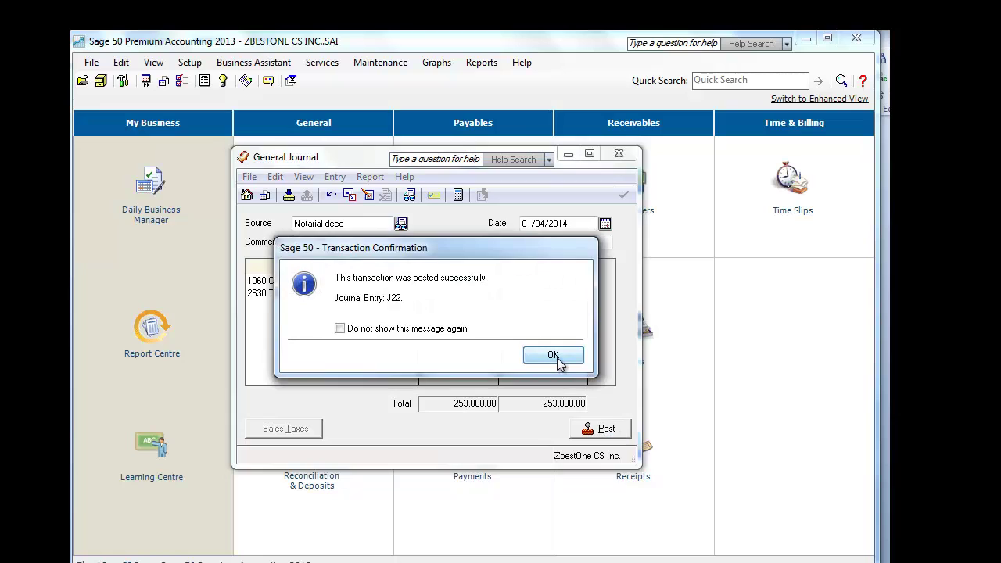
left_click(557, 357)
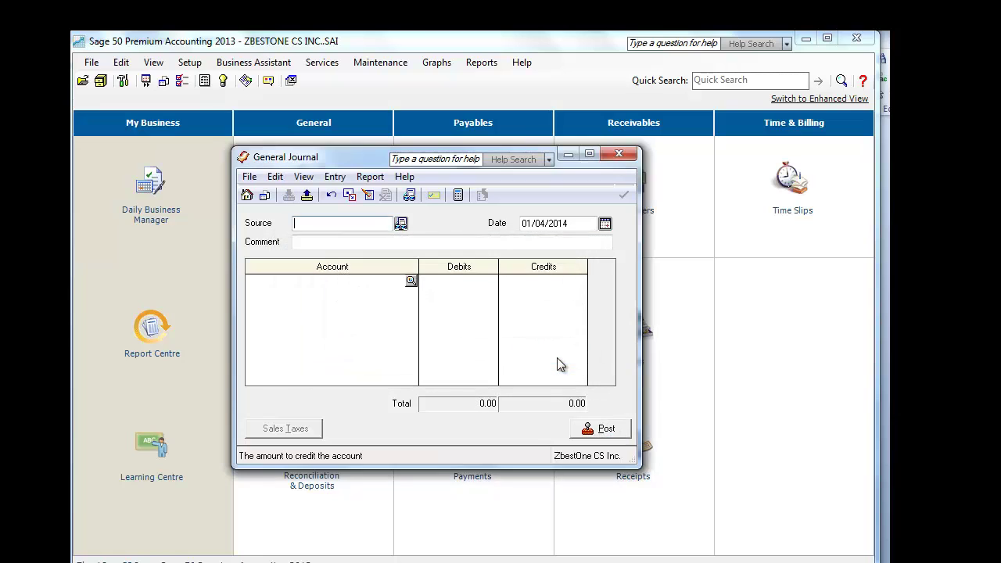
Step: Display the Trial Balance as at 01/04/2014 and drill into the 1060 Chequing ledger
left_click(618, 153)
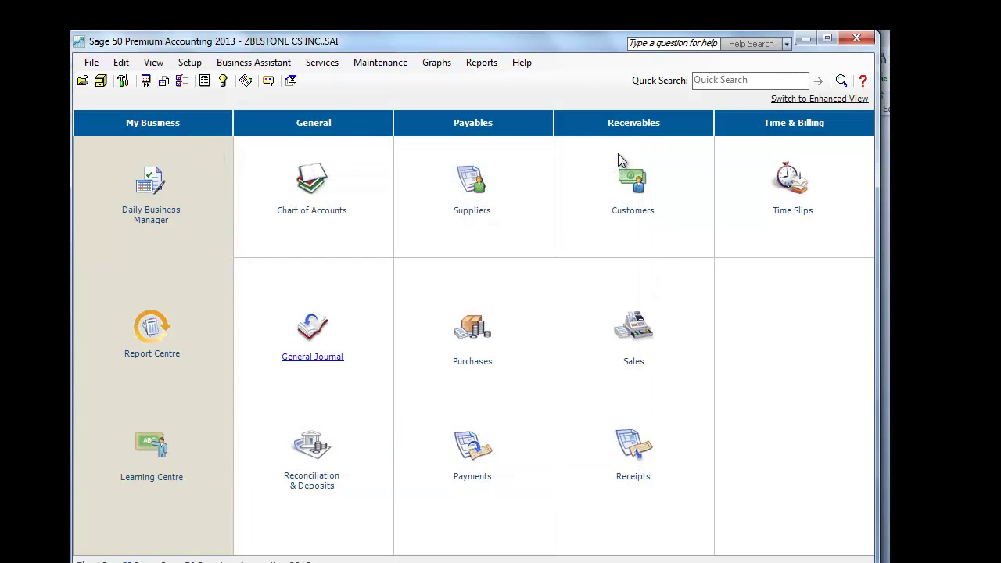
left_click(486, 65)
mouse_move(504, 222)
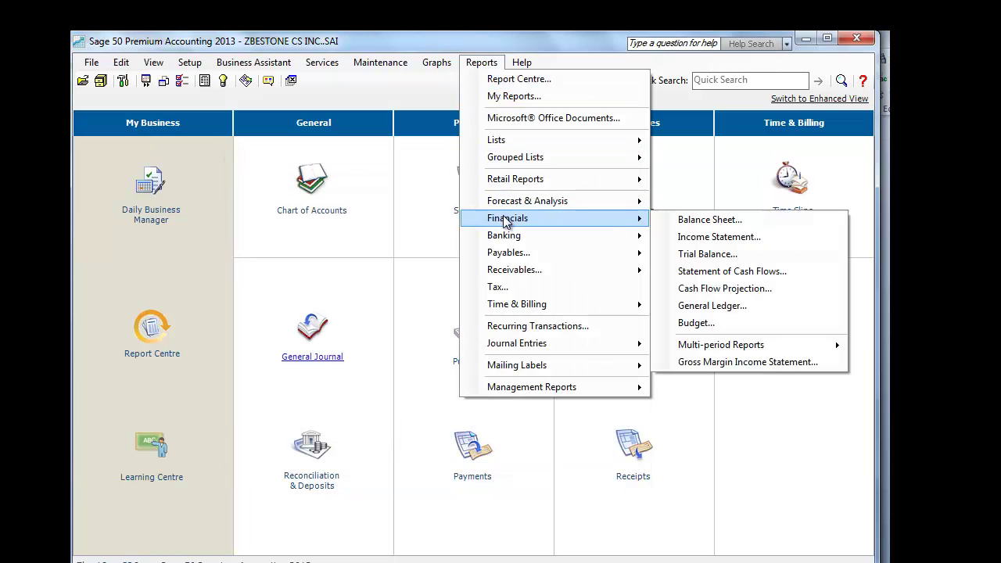
left_click(703, 254)
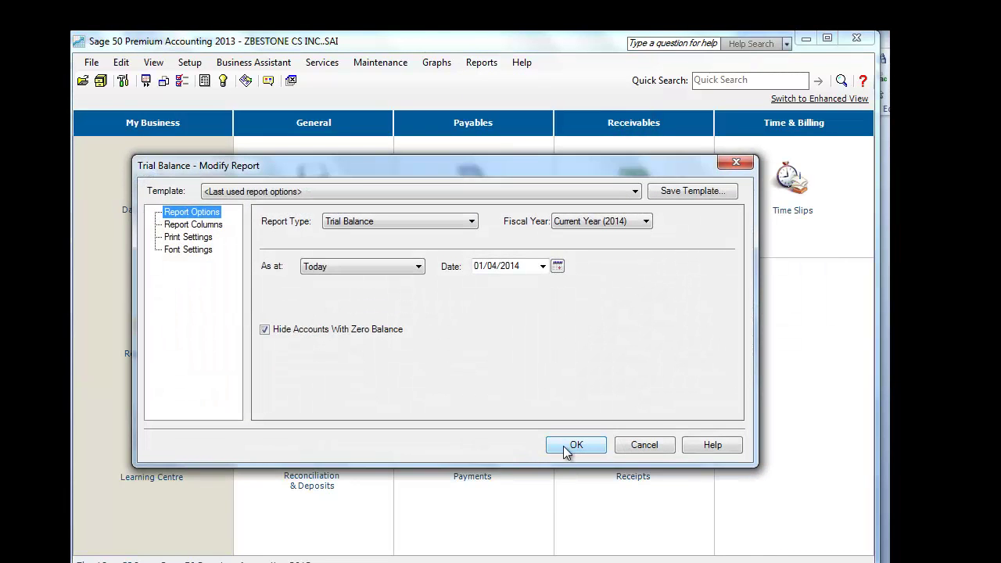
left_click(574, 445)
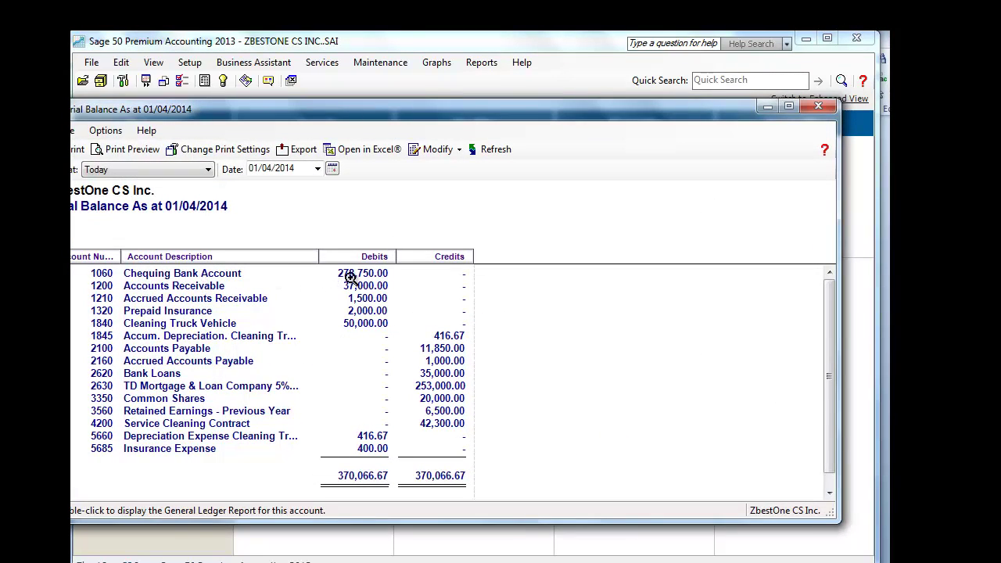
double_click(340, 313)
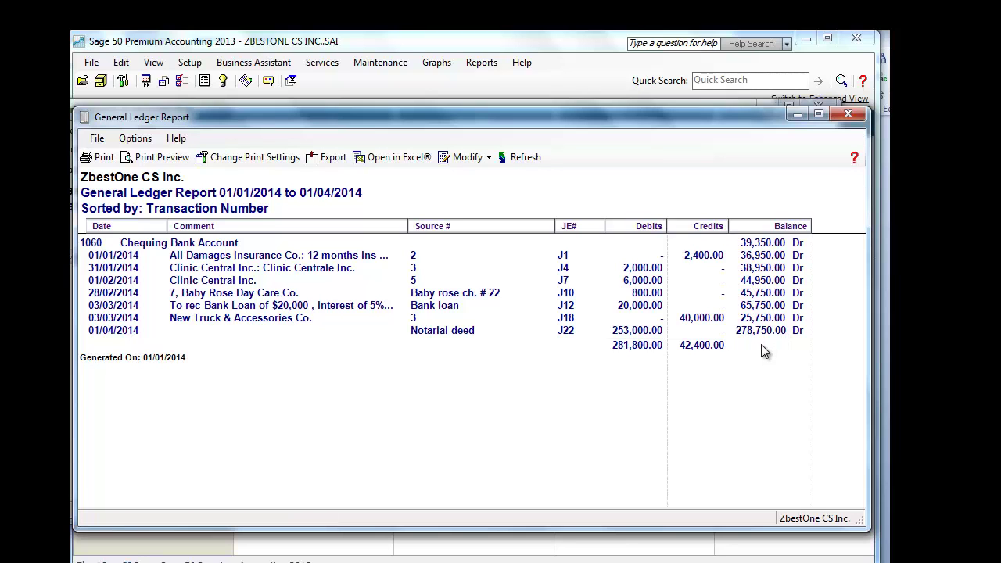
left_click(847, 114)
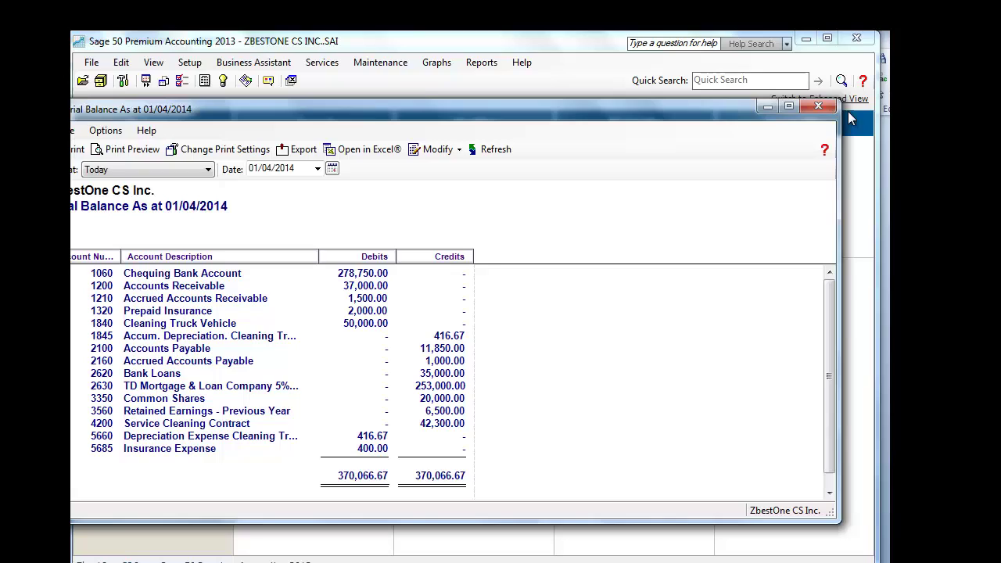
double_click(446, 388)
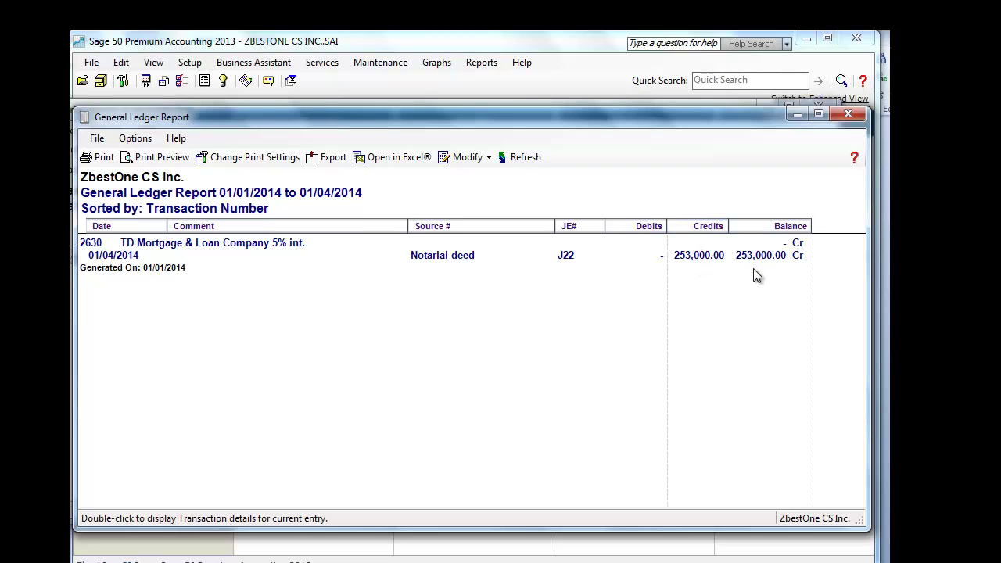
left_click(855, 116)
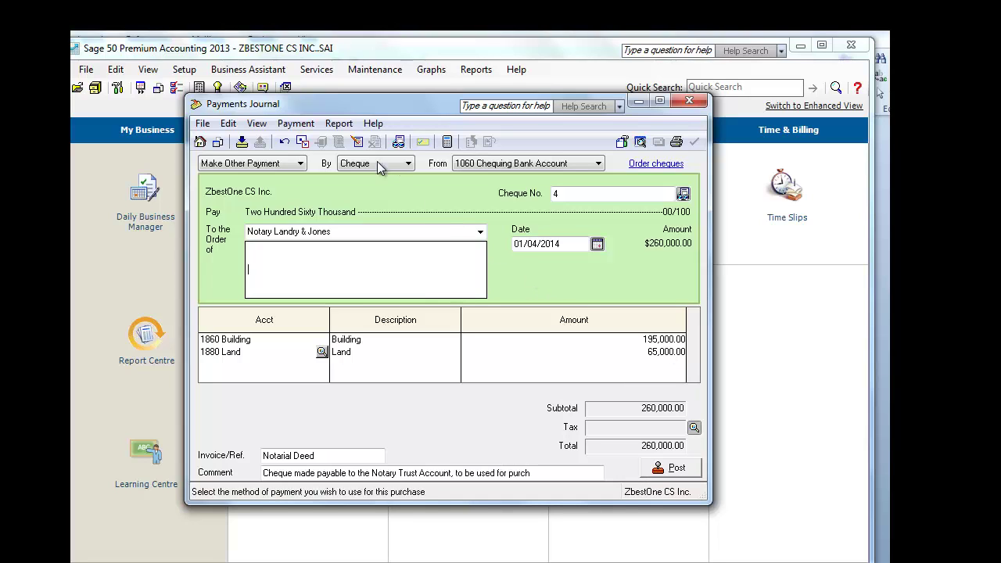
Step: Preview the Payments Journal entry for the 260,000.00 notary cheque 4
left_click(348, 125)
left_click(364, 143)
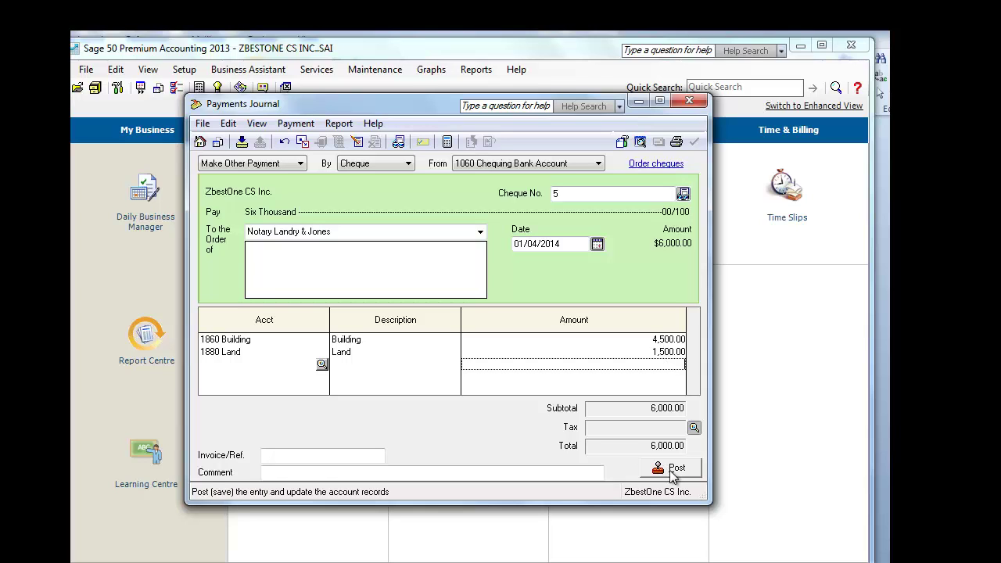
Step: Open the Payments Journal Report menu to preview the 6,000.00 cheque 5 entry
left_click(340, 124)
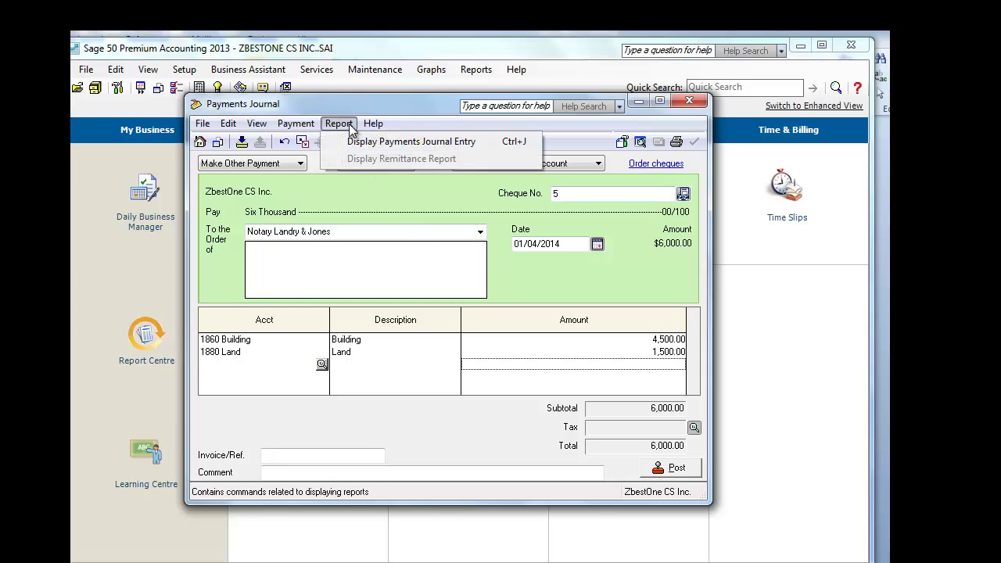
Step: Review the J24 journal entry preview for the 6,000.00 cheque 5, then close it
left_click(368, 144)
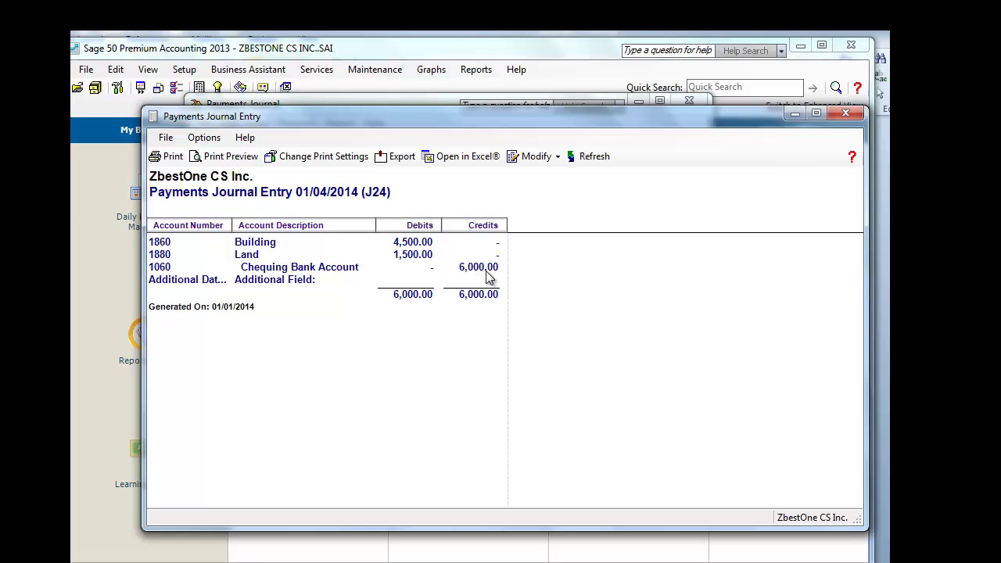
left_click(845, 113)
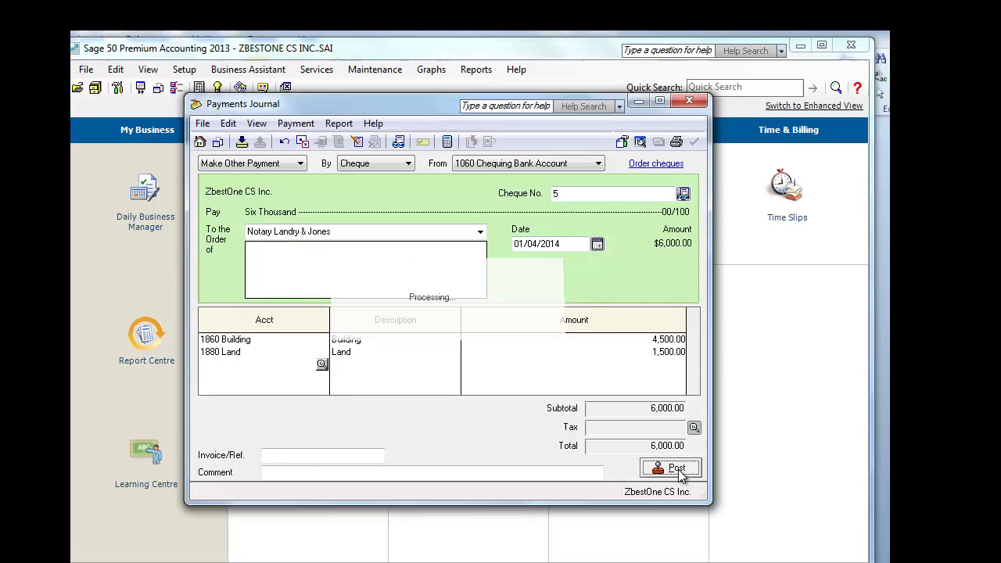
Step: Confirm cheque 5's posting, then preview and post the 2,000.00 Surveyor Inc cheque 6 as J25
left_click(565, 346)
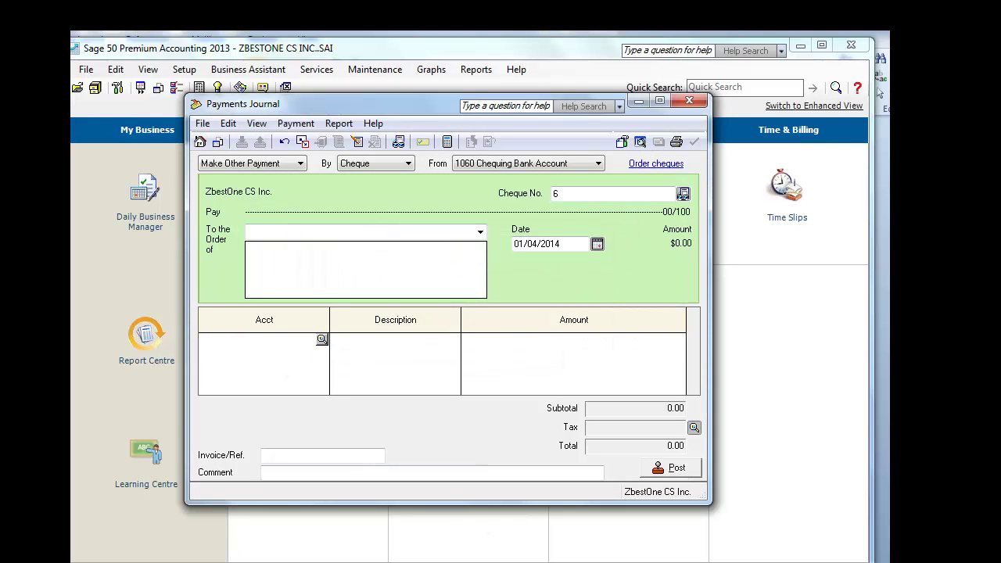
key("F9")
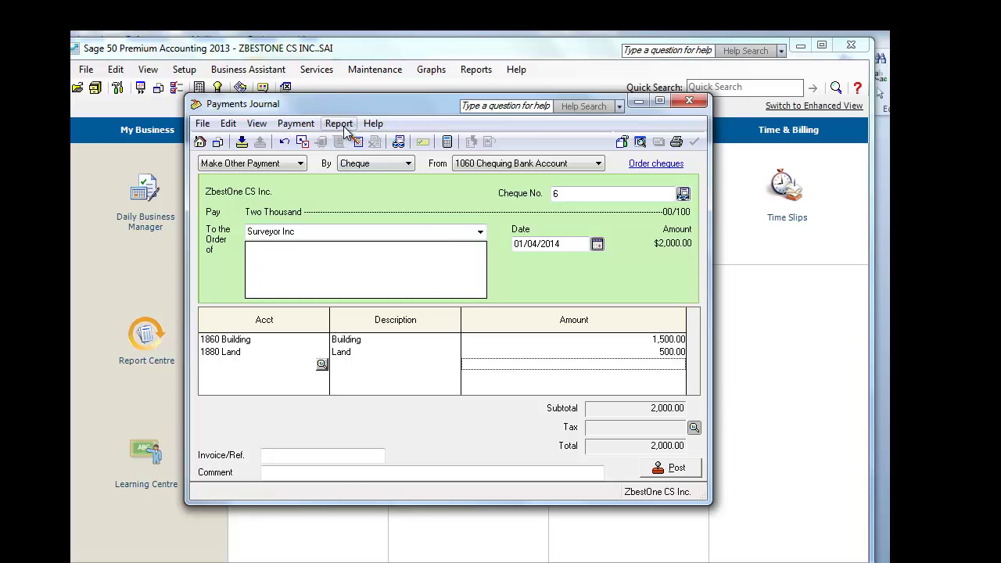
left_click(339, 123)
left_click(376, 141)
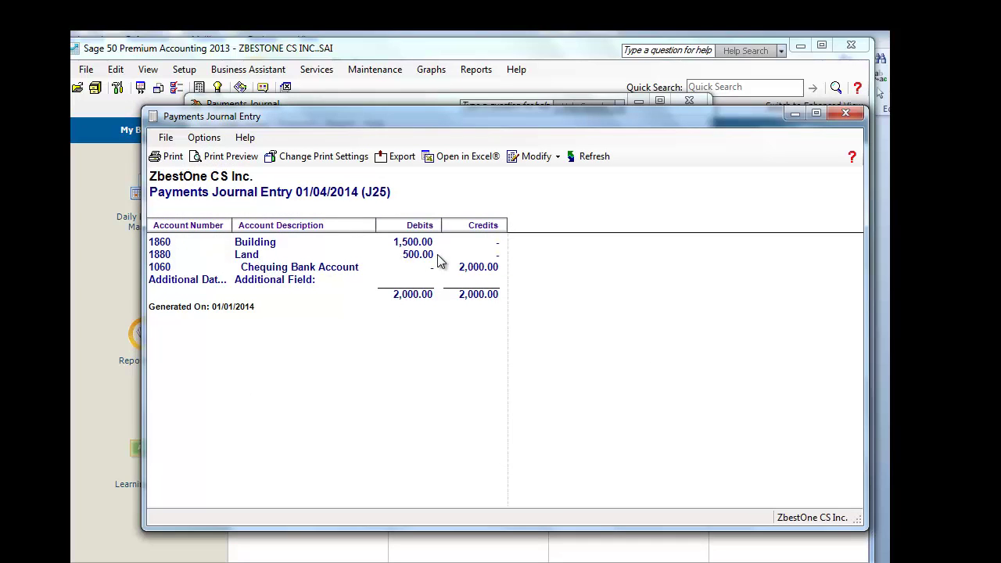
left_click(845, 114)
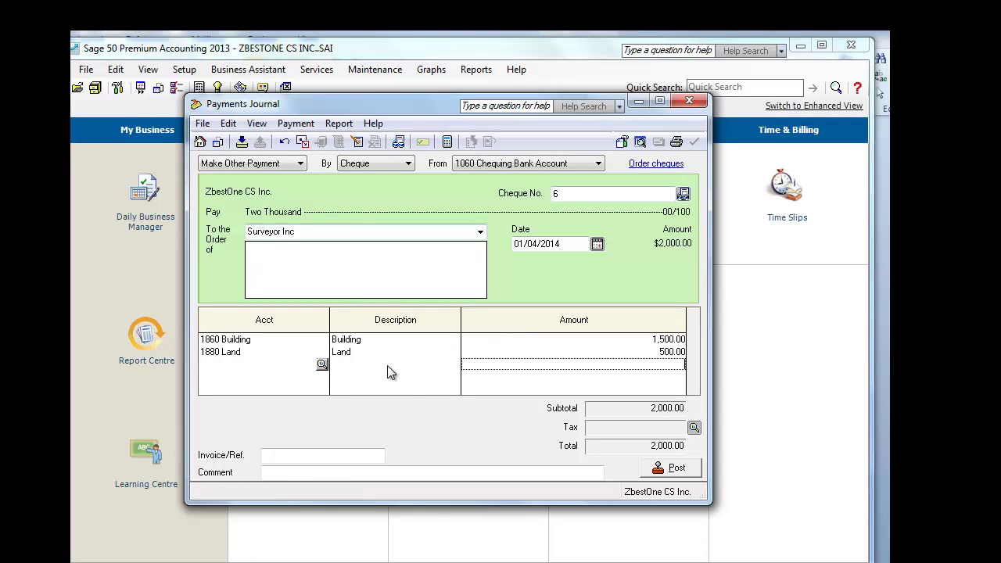
left_click(674, 468)
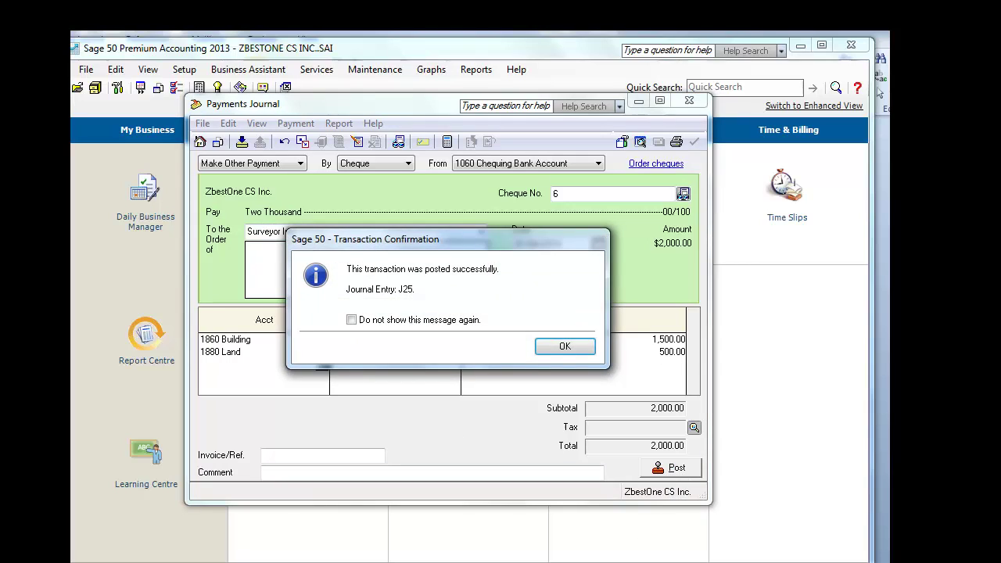
left_click(562, 347)
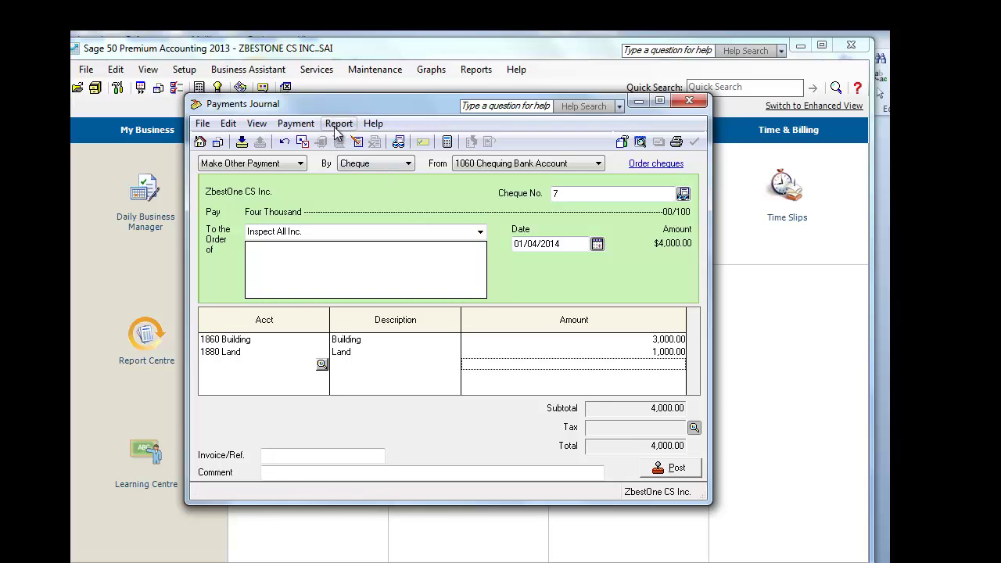
Step: Preview and post the 4,000.00 Inspect All Inc. cheque 7 (Building 3,000, Land 1,000) as J26
left_click(342, 126)
left_click(356, 142)
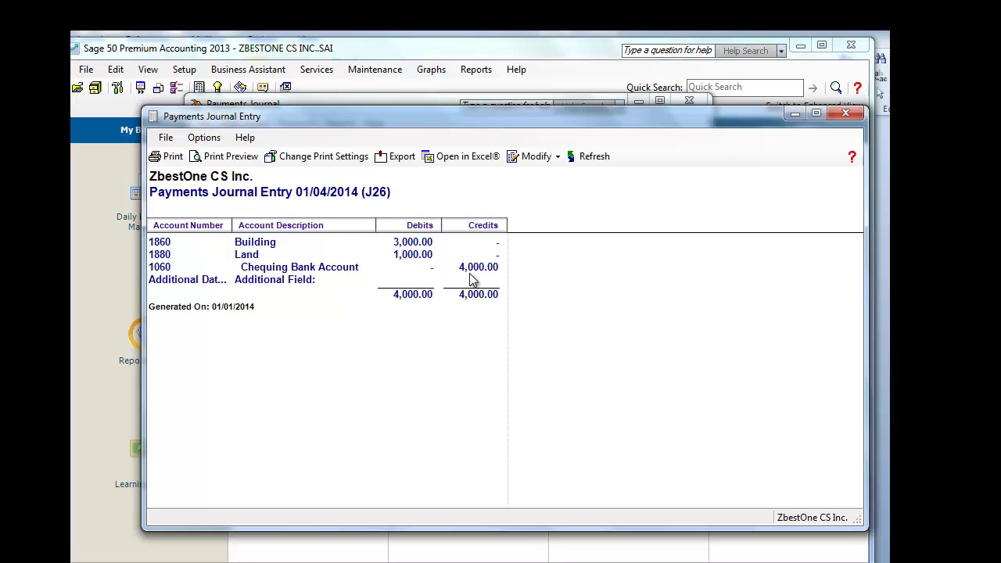
left_click(846, 113)
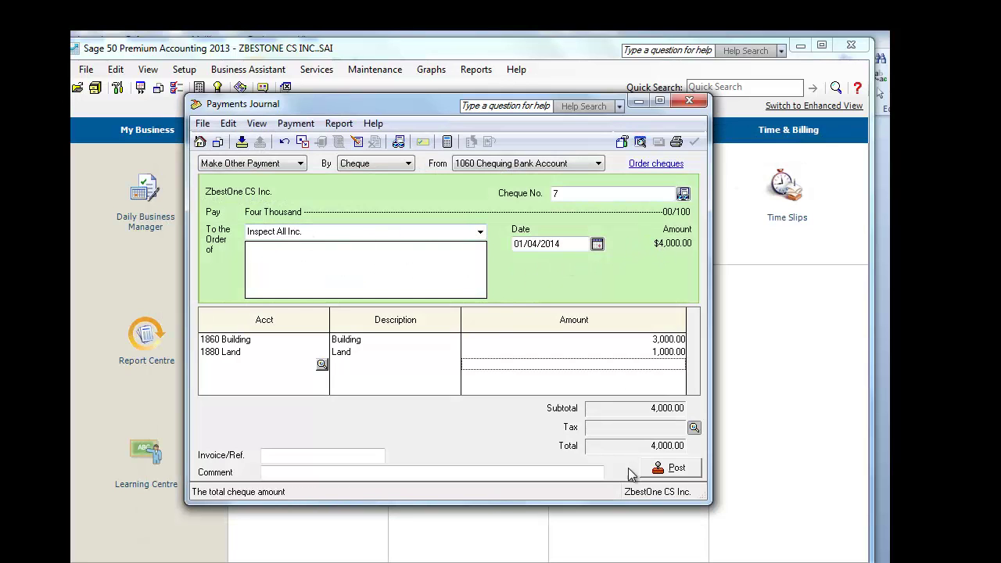
left_click(682, 473)
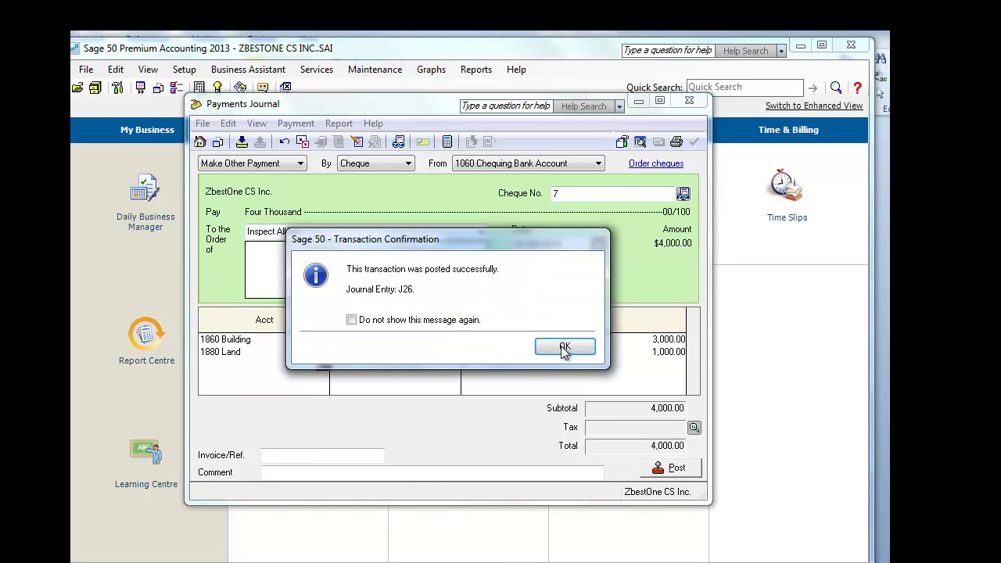
left_click(563, 347)
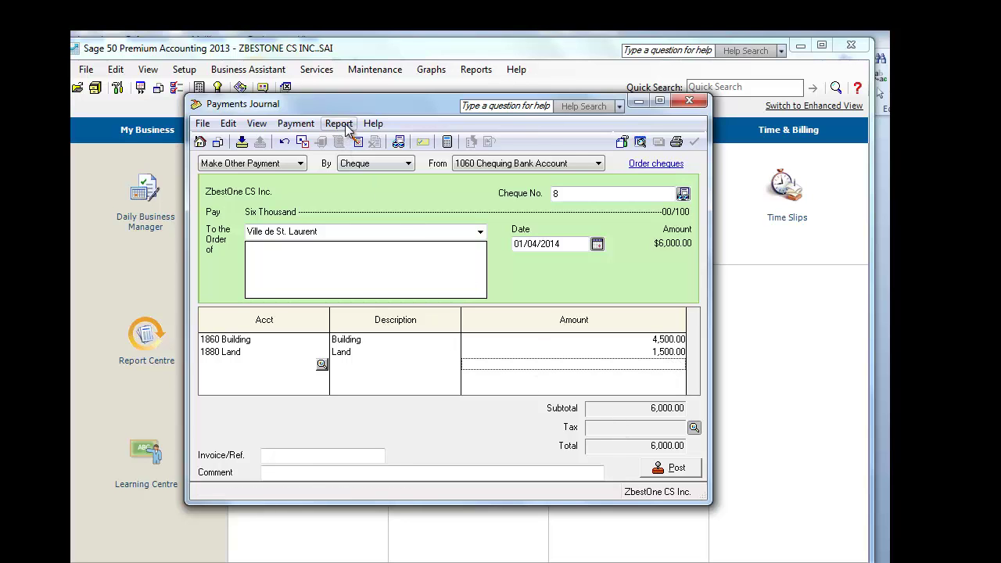
Step: Preview and post the 6,000.00 Ville de St. Laurent welcome-tax cheque 8 as J27
left_click(346, 127)
left_click(368, 139)
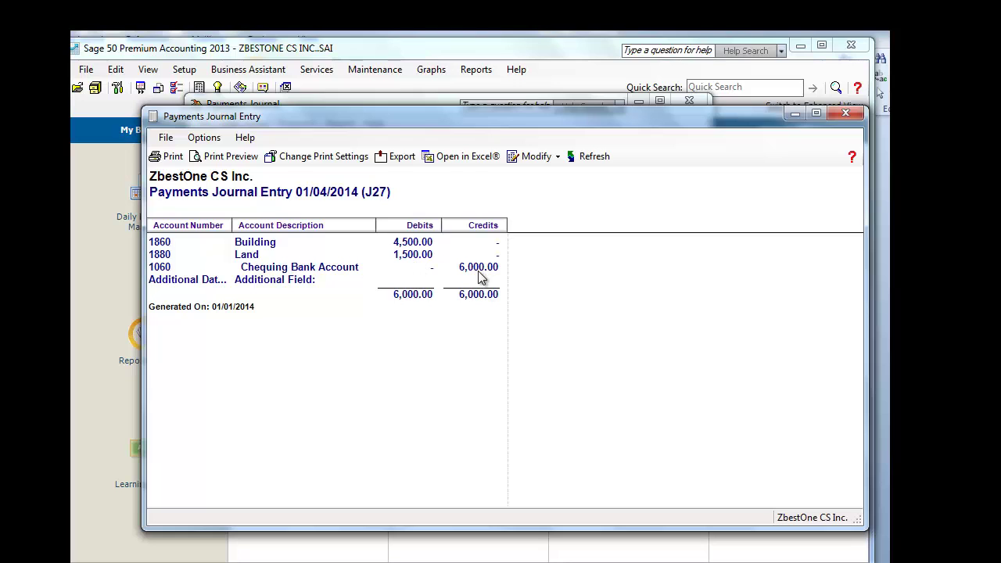
left_click(845, 114)
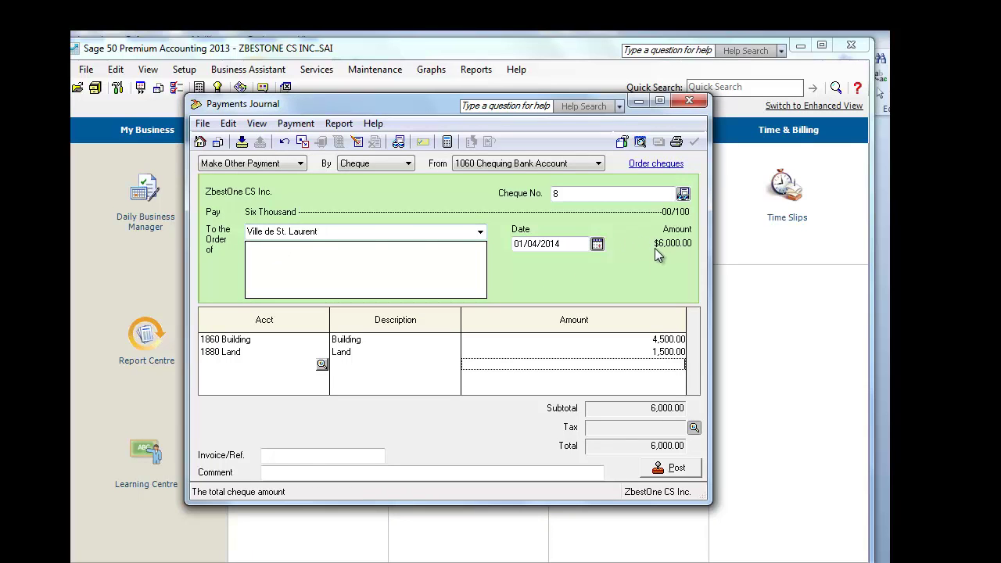
left_click(687, 469)
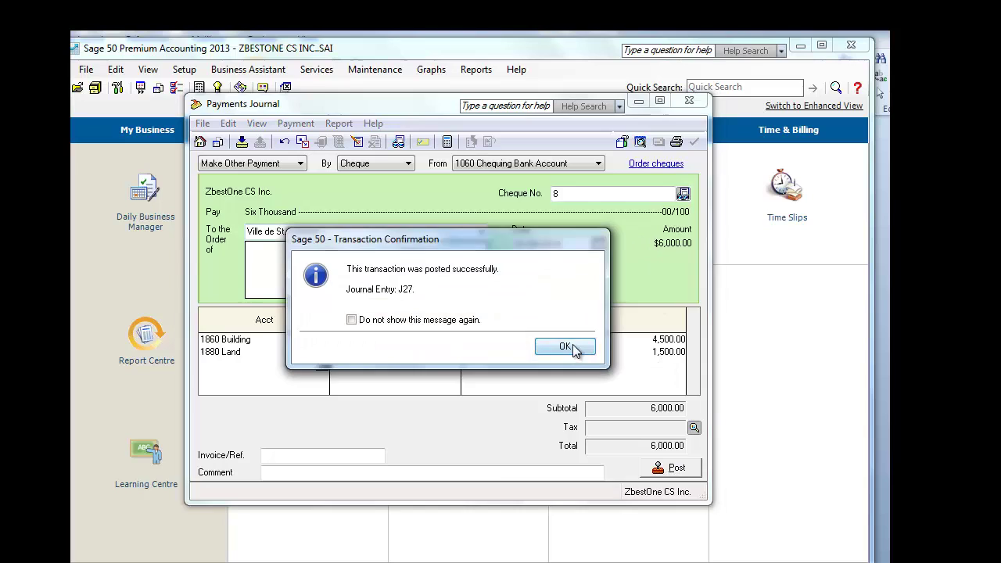
left_click(564, 346)
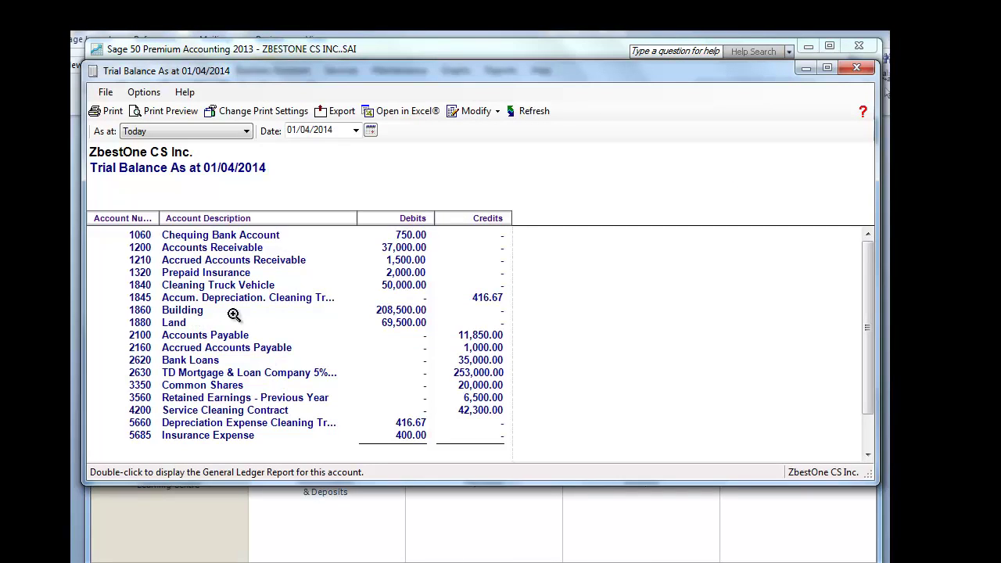
Step: Inspect the 208,500.00 Building ledger detail from the trial balance, then close it
double_click(403, 312)
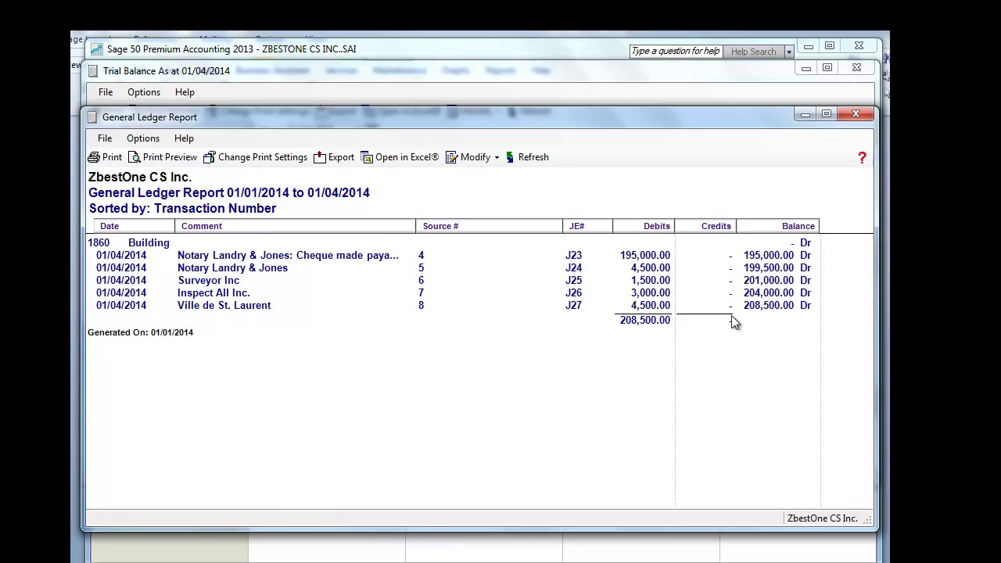
left_click(856, 114)
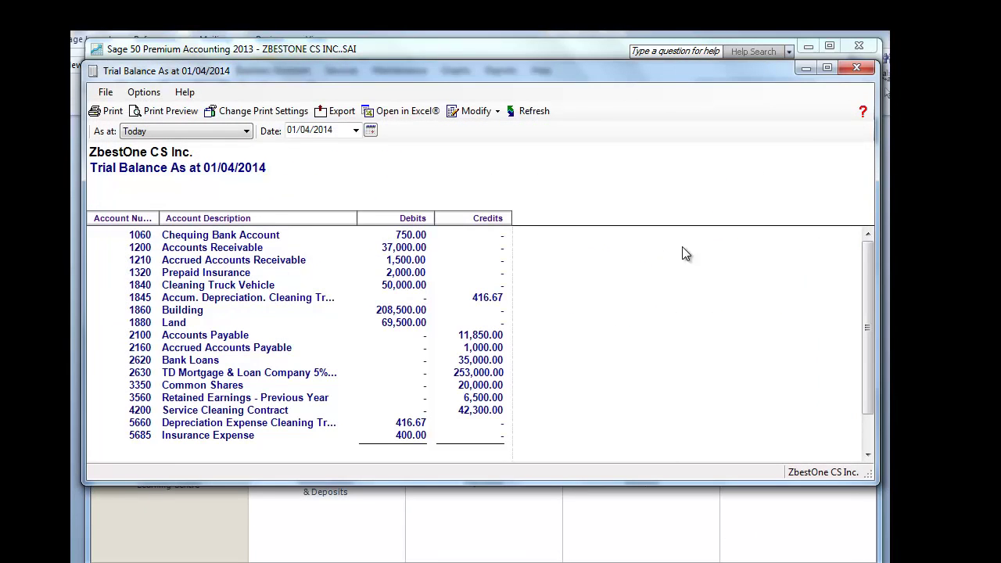
double_click(411, 324)
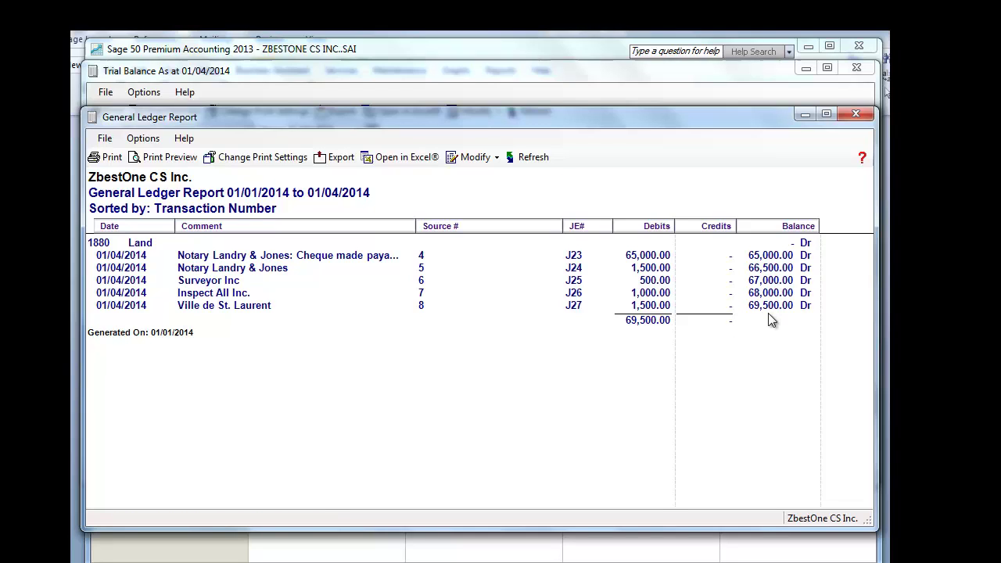
left_click(856, 115)
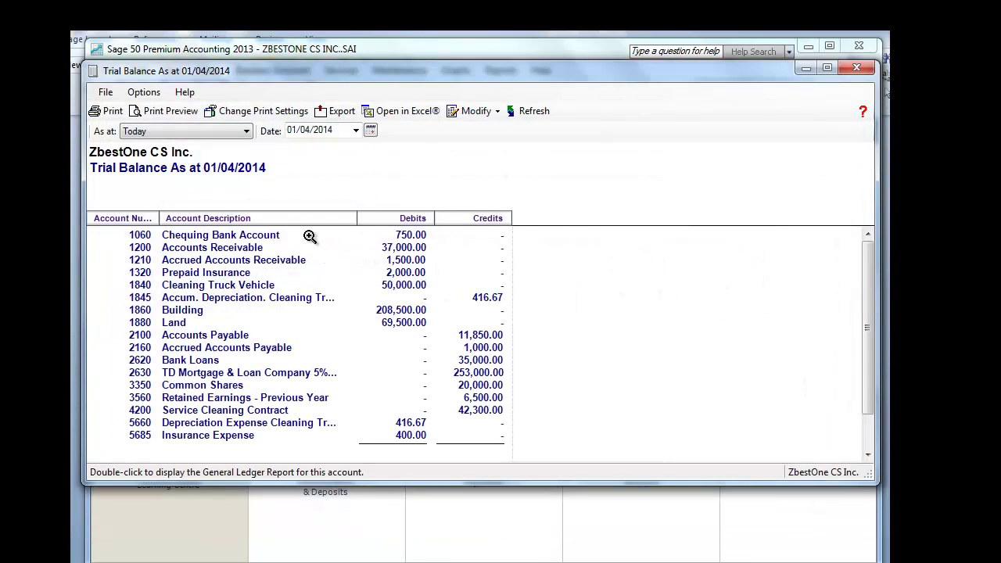
double_click(405, 236)
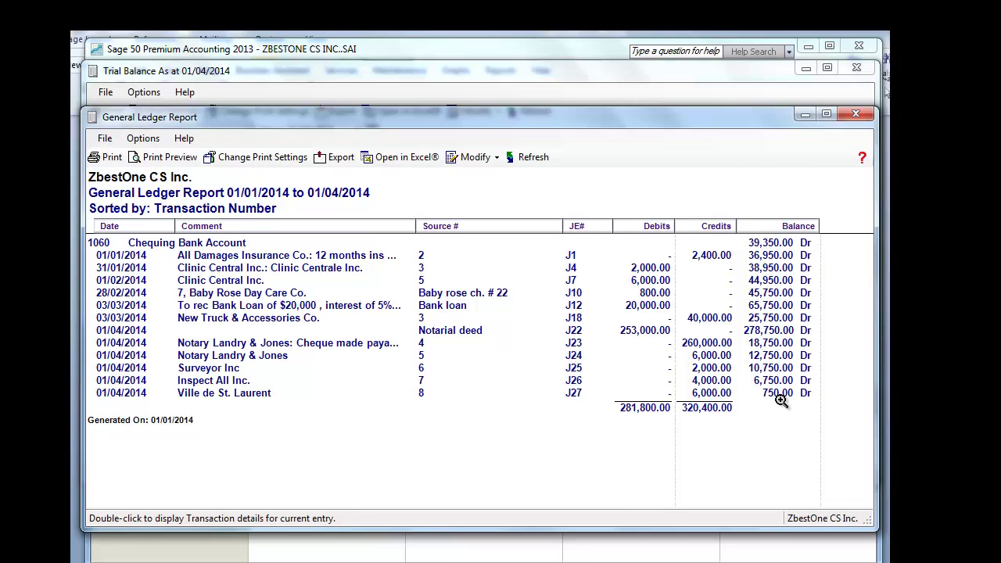
left_click(855, 114)
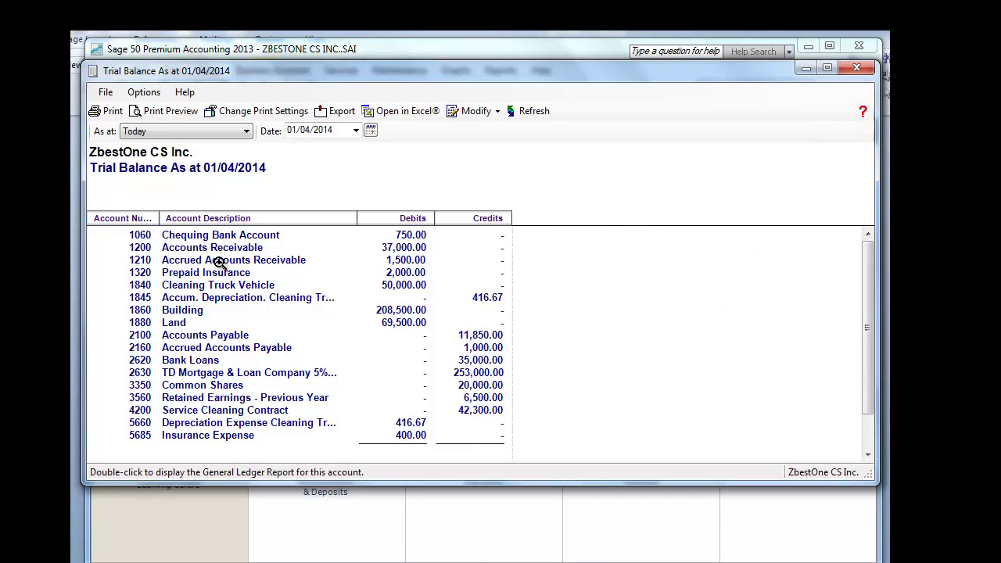